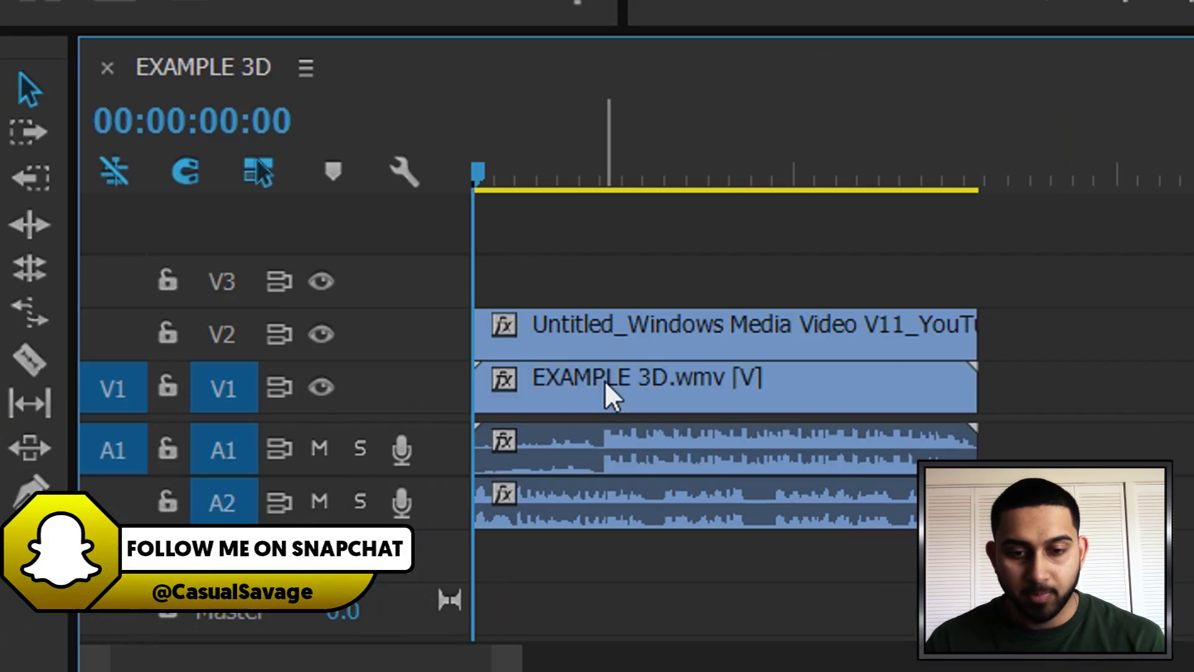
Select the facecam clip on V2 and scale it down in the Program monitor to reveal the gameplay.
click(559, 519)
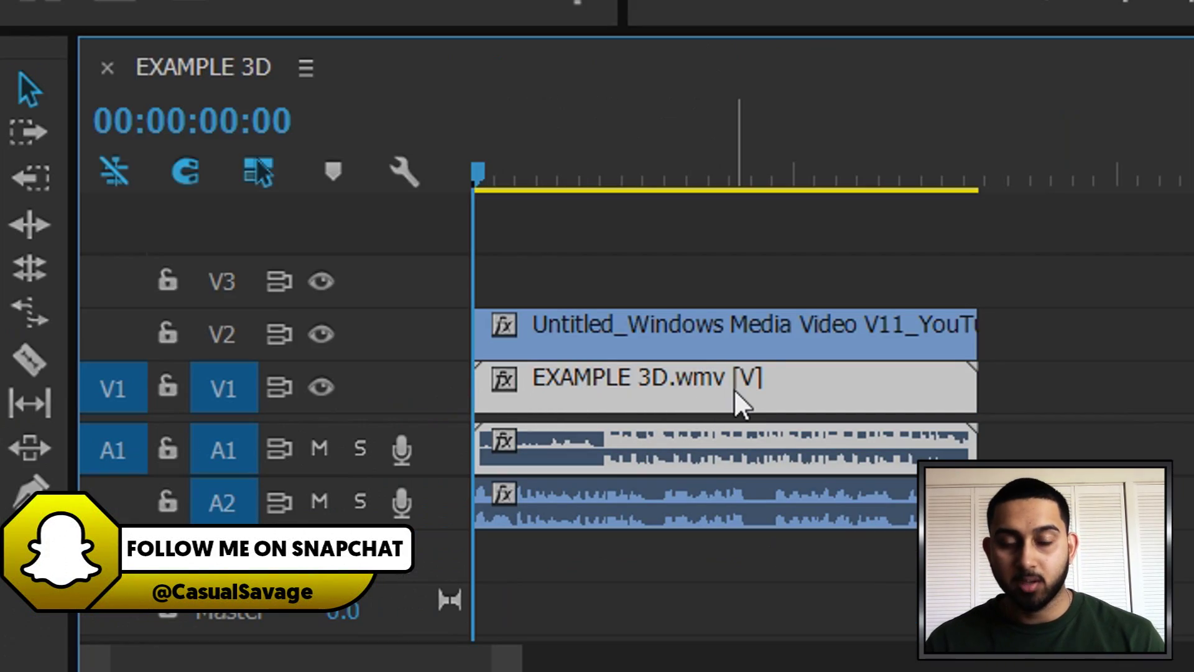
click(707, 343)
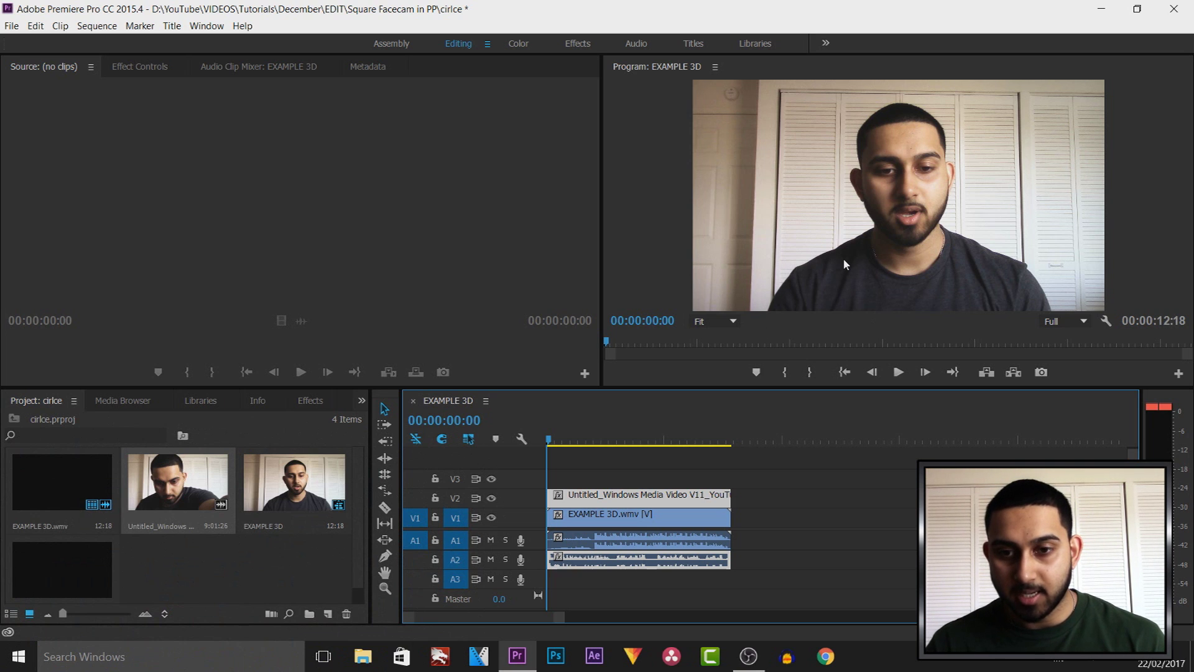
double_click(842, 258)
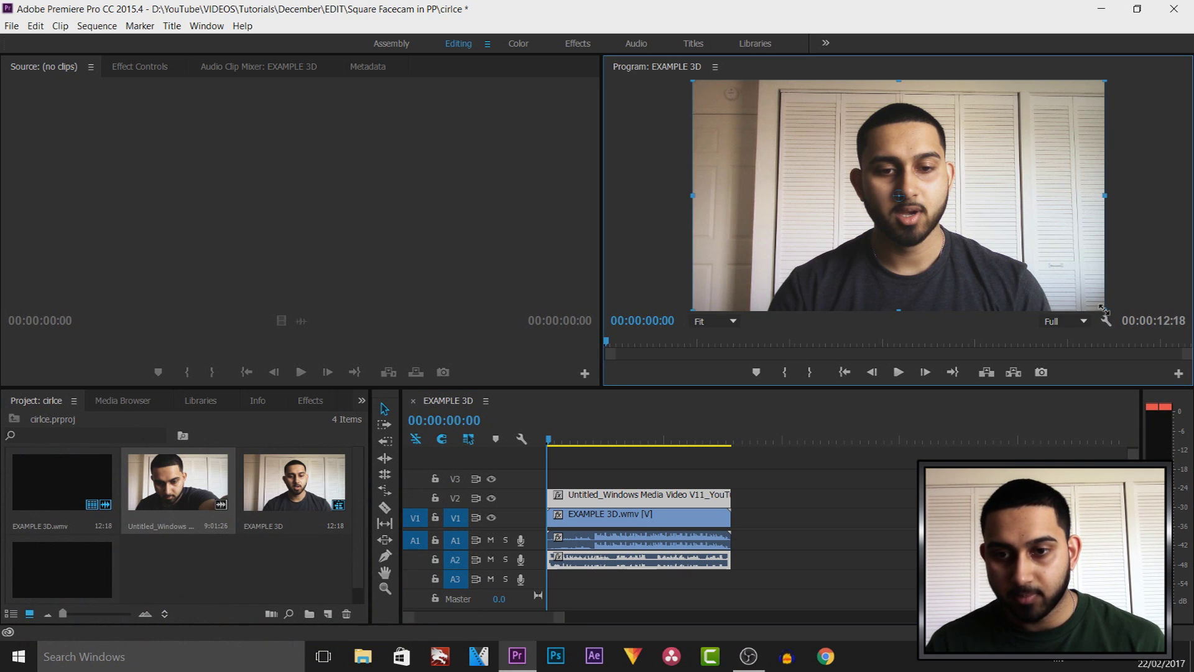
drag(1089, 297, 995, 252)
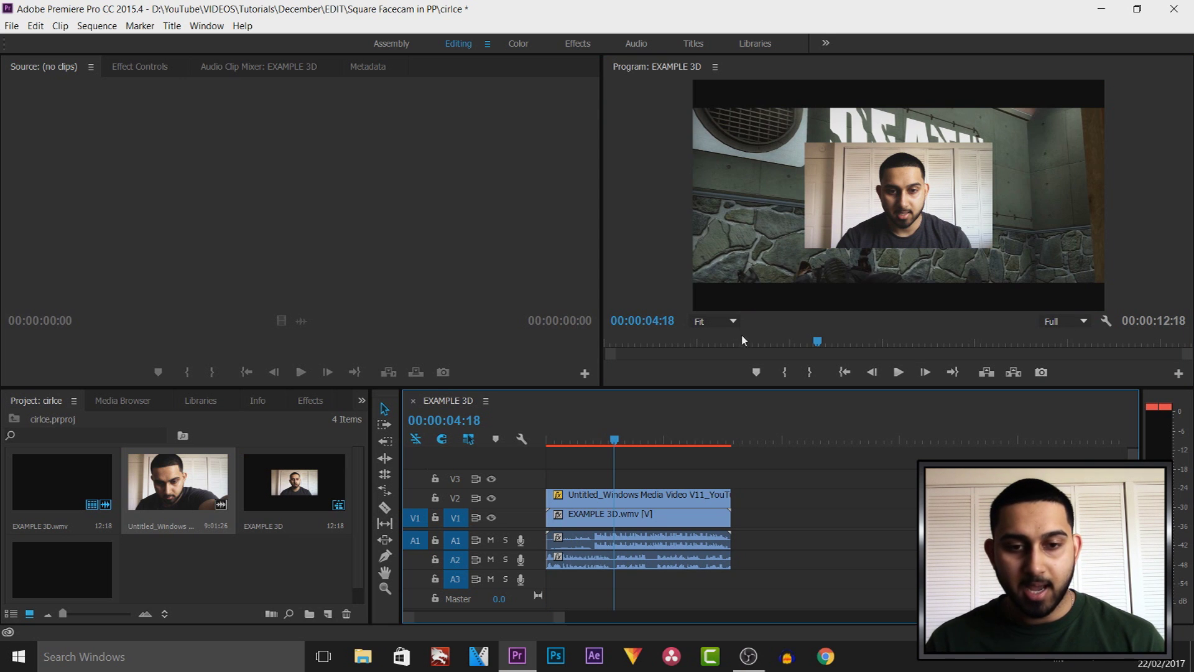
click(838, 221)
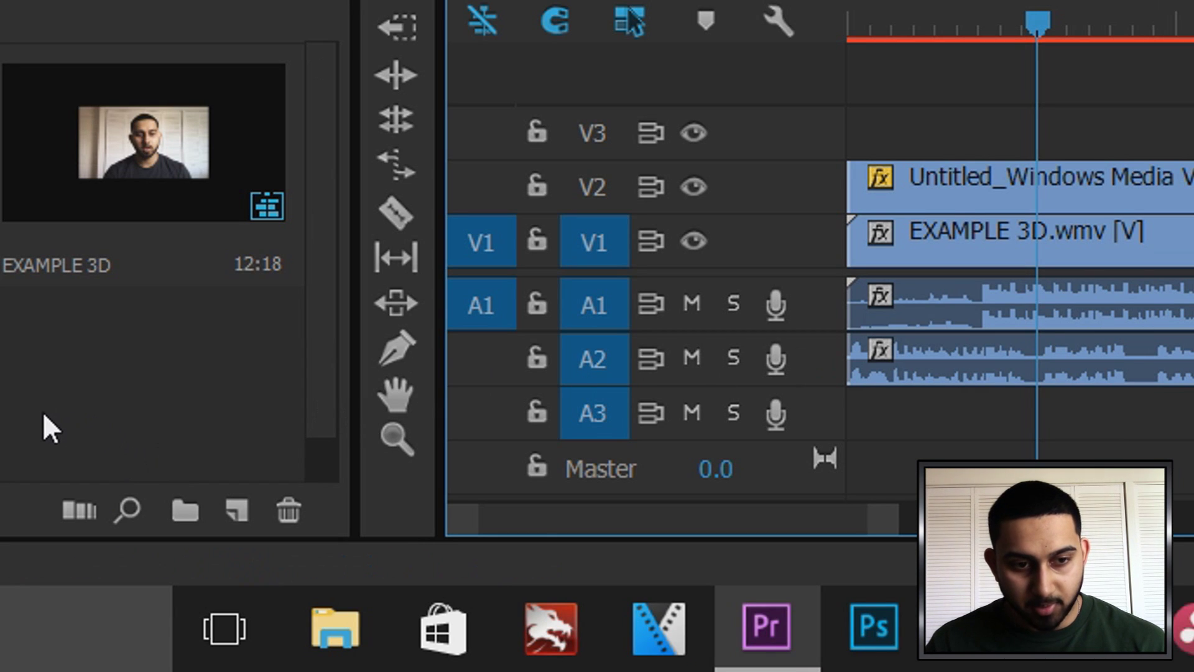
Create a new Transparent Video item in the Project panel with default settings.
right_click(42, 412)
mouse_move(215, 225)
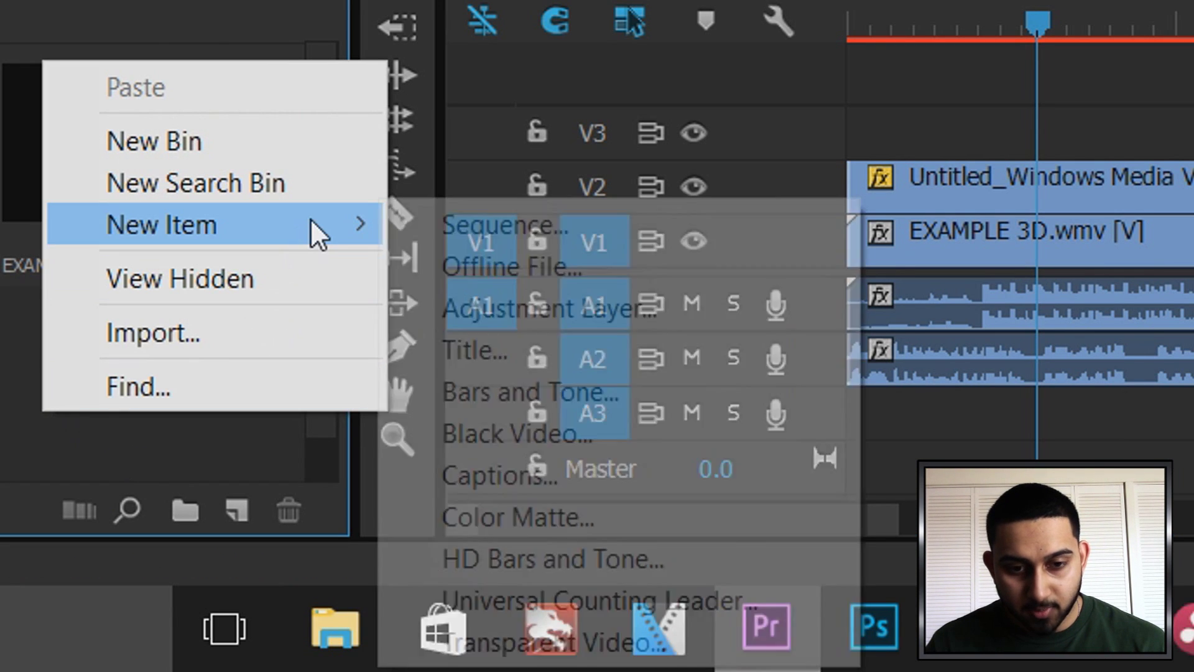
click(539, 635)
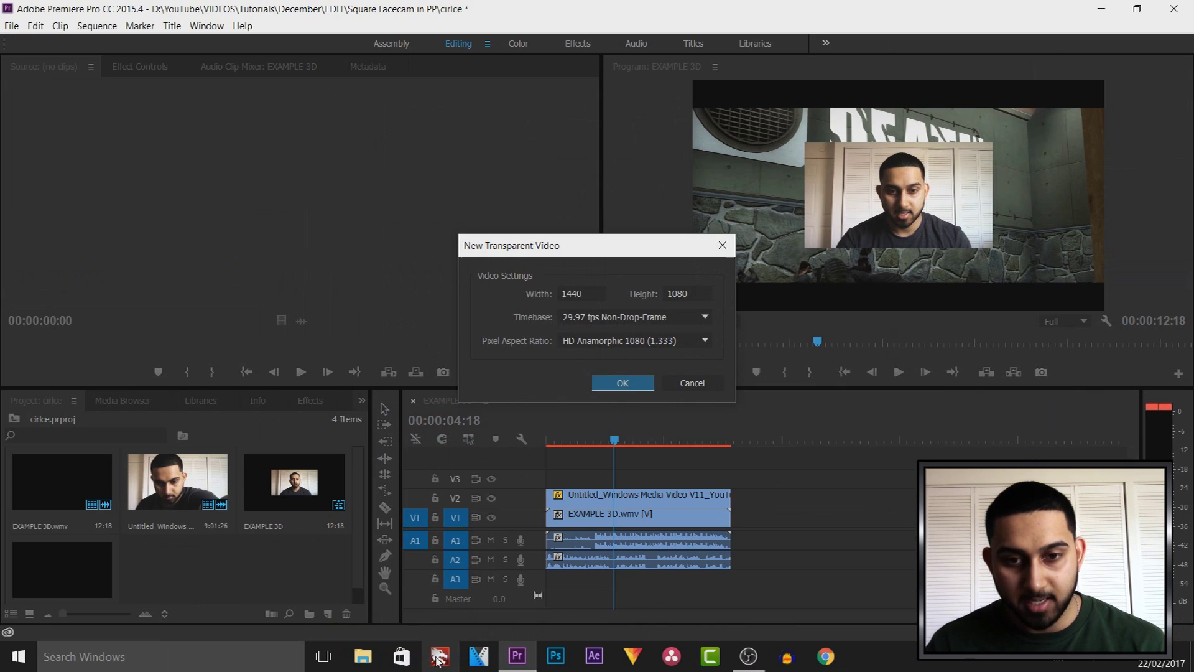
click(623, 383)
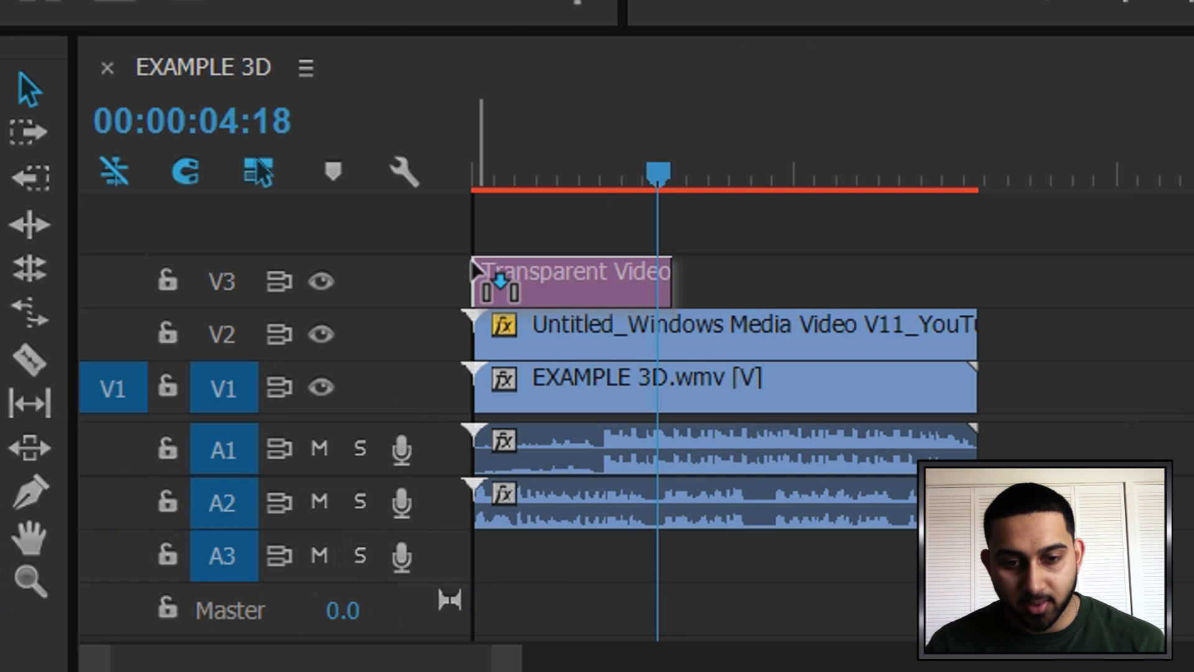
Place the Transparent Video on track V3 and extend it to match the other clips' length.
drag(198, 564, 551, 478)
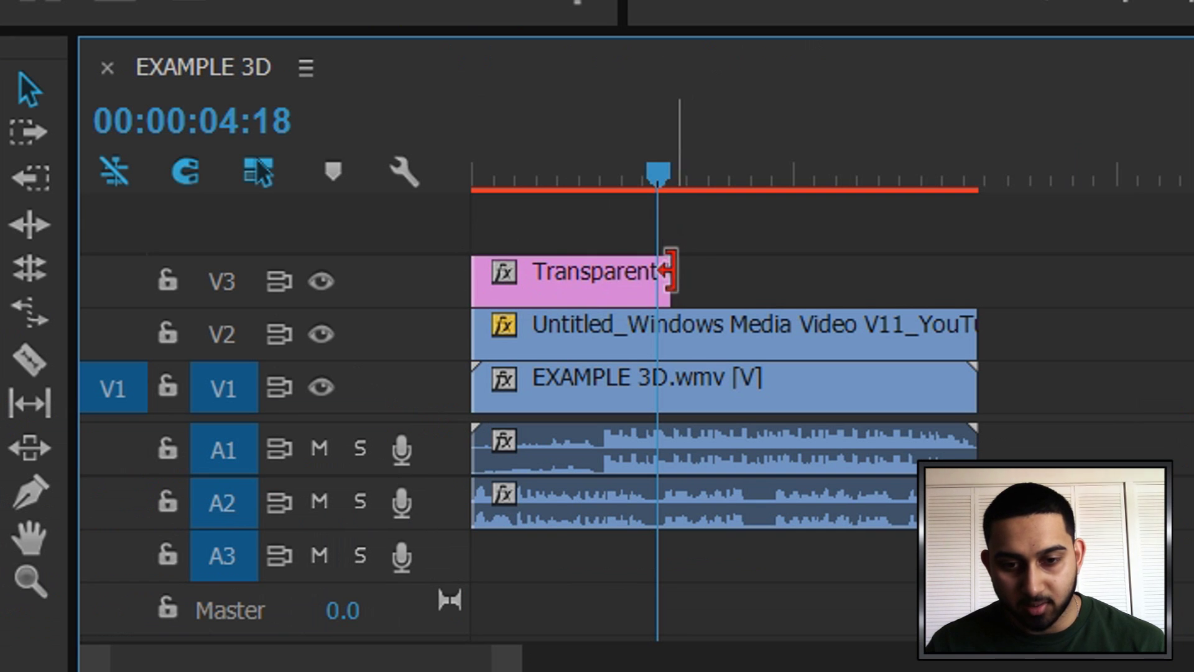
drag(668, 272, 977, 271)
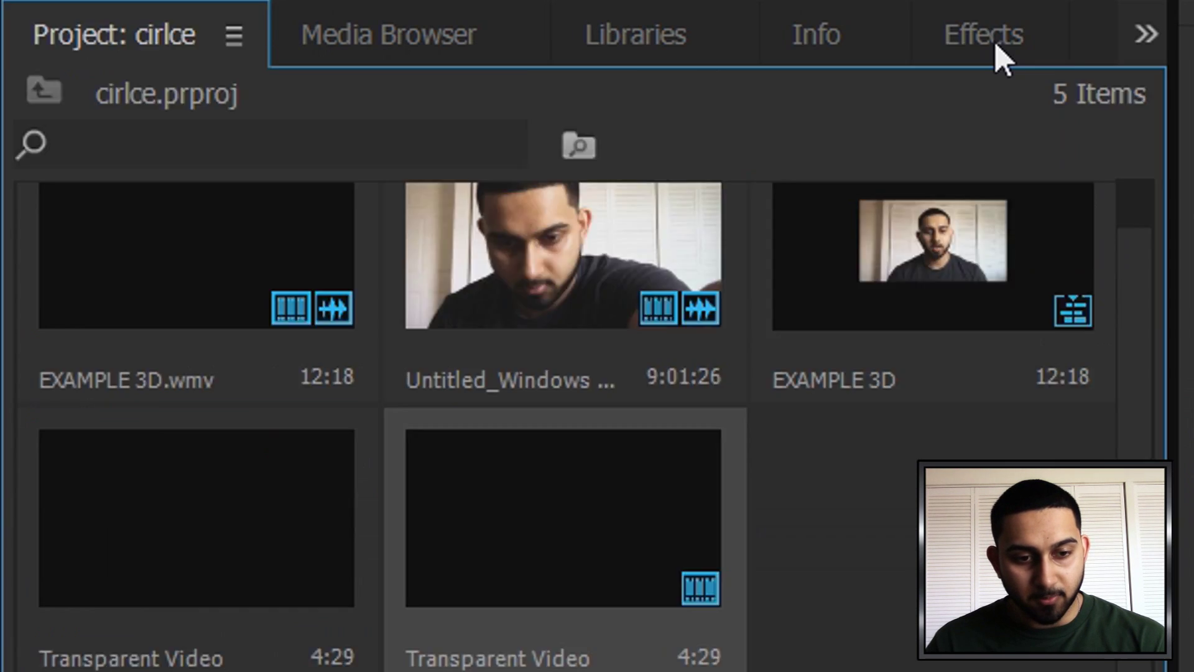
Apply the Circle effect from Video Effects > Generate to the Transparent Video clip on V3.
click(311, 403)
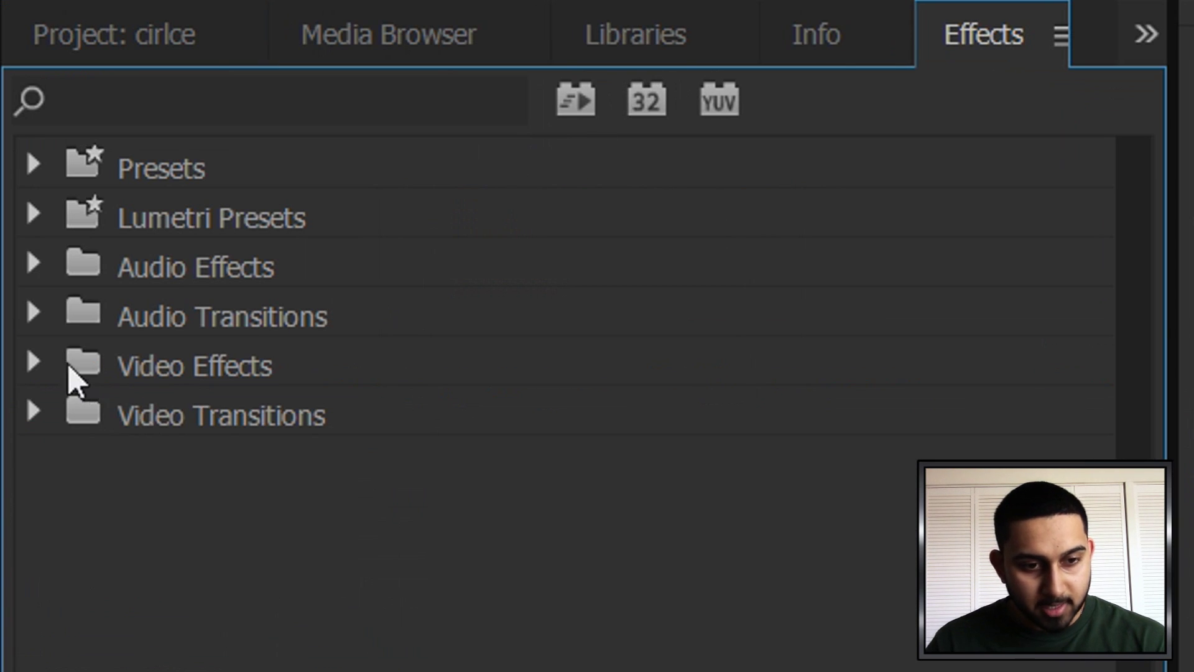
click(45, 344)
scroll(176, 400, down, 3)
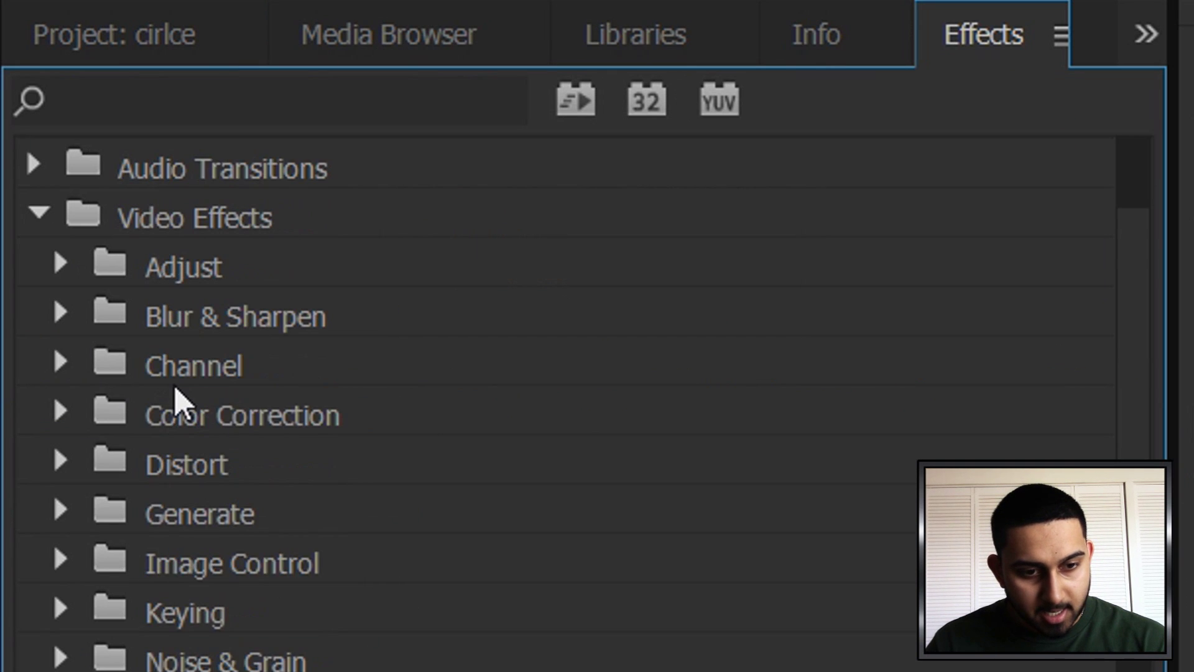
scroll(113, 457, down, 2)
click(63, 413)
scroll(75, 426, down, 2)
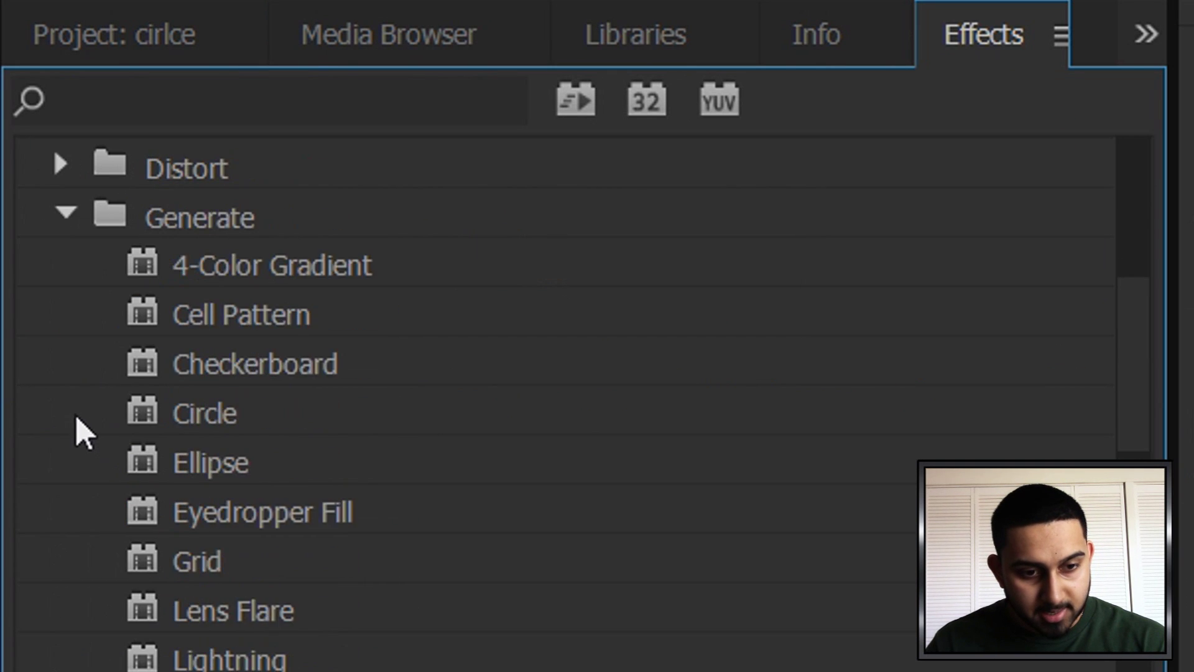
scroll(119, 414, down, 2)
scroll(184, 472, down, 1)
scroll(184, 471, up, 1)
scroll(241, 509, up, 1)
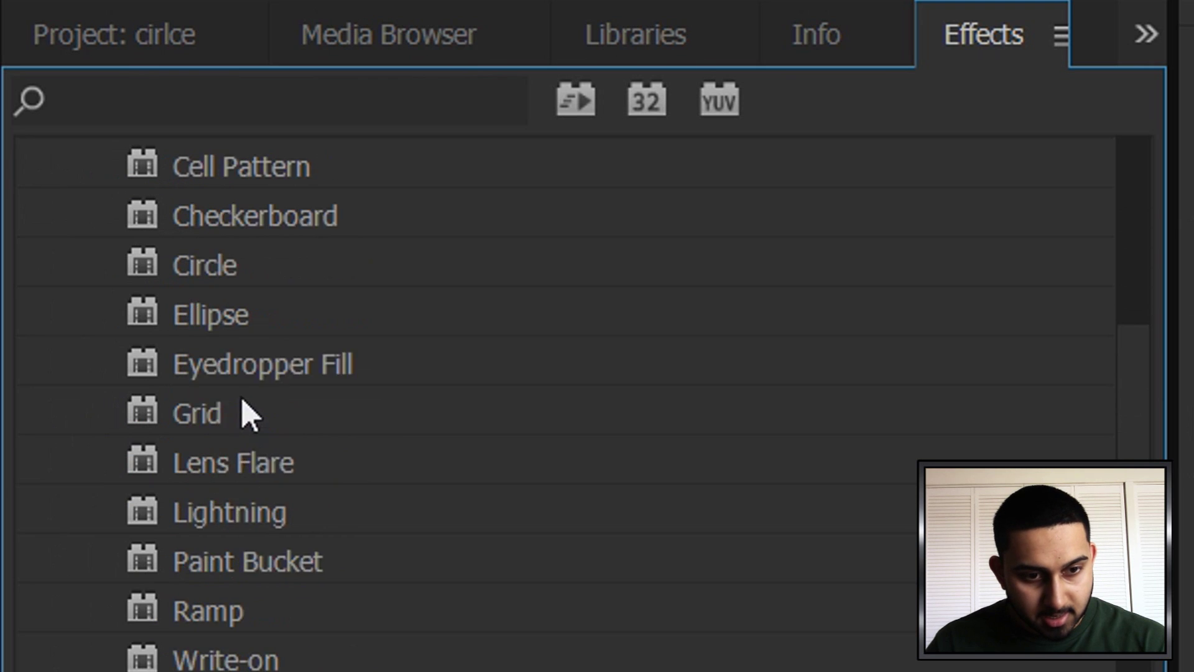
scroll(245, 413, up, 1)
click(237, 326)
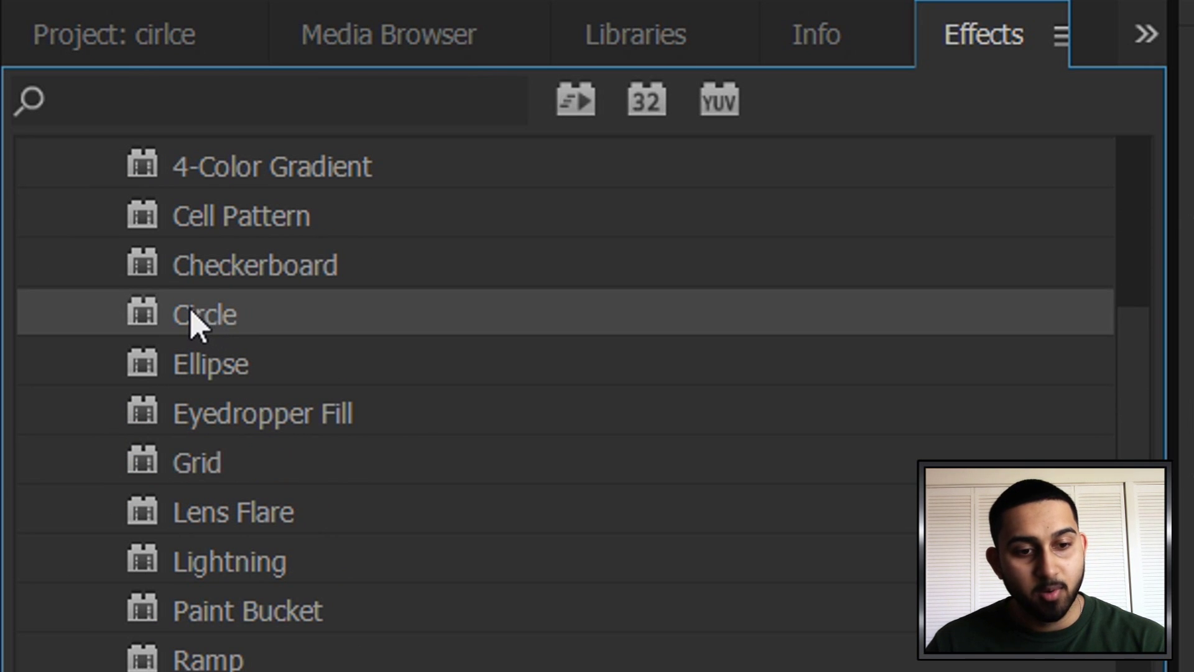
drag(197, 326, 250, 491)
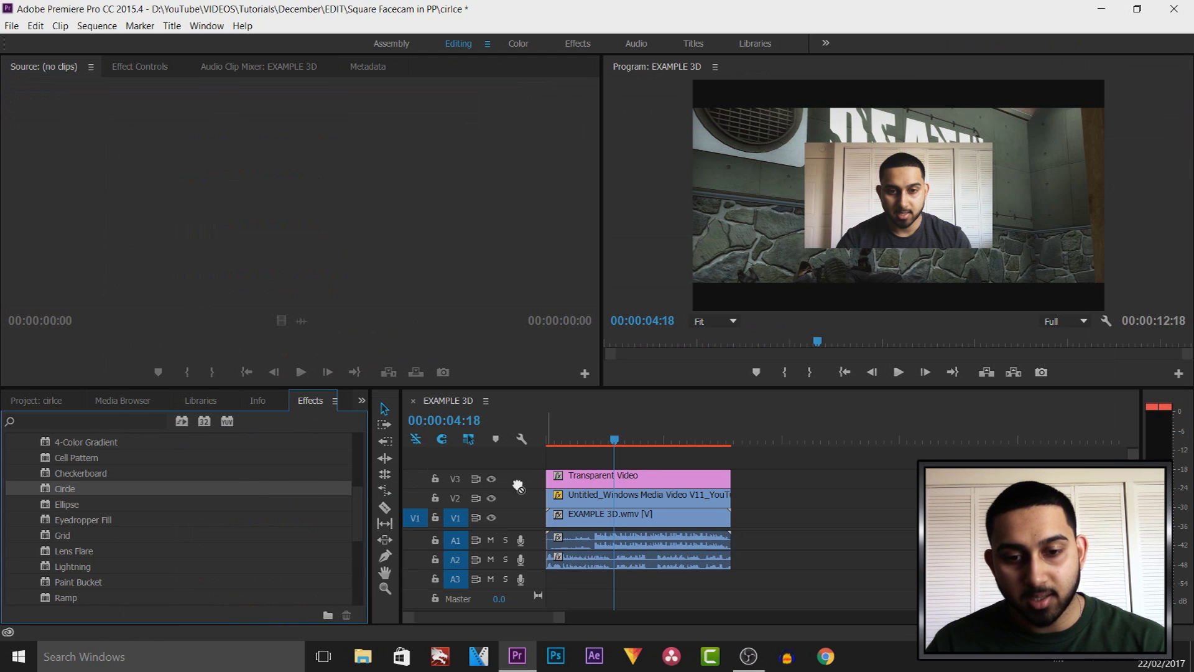
drag(518, 486, 616, 477)
scroll(66, 543, up, 1)
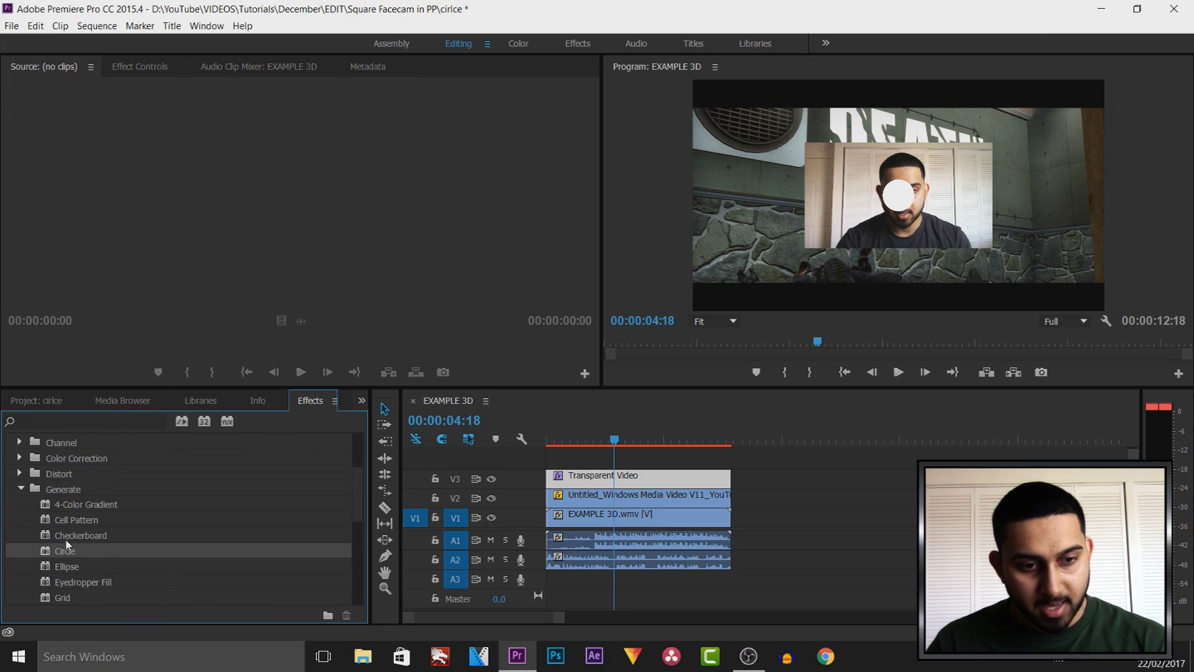
click(20, 490)
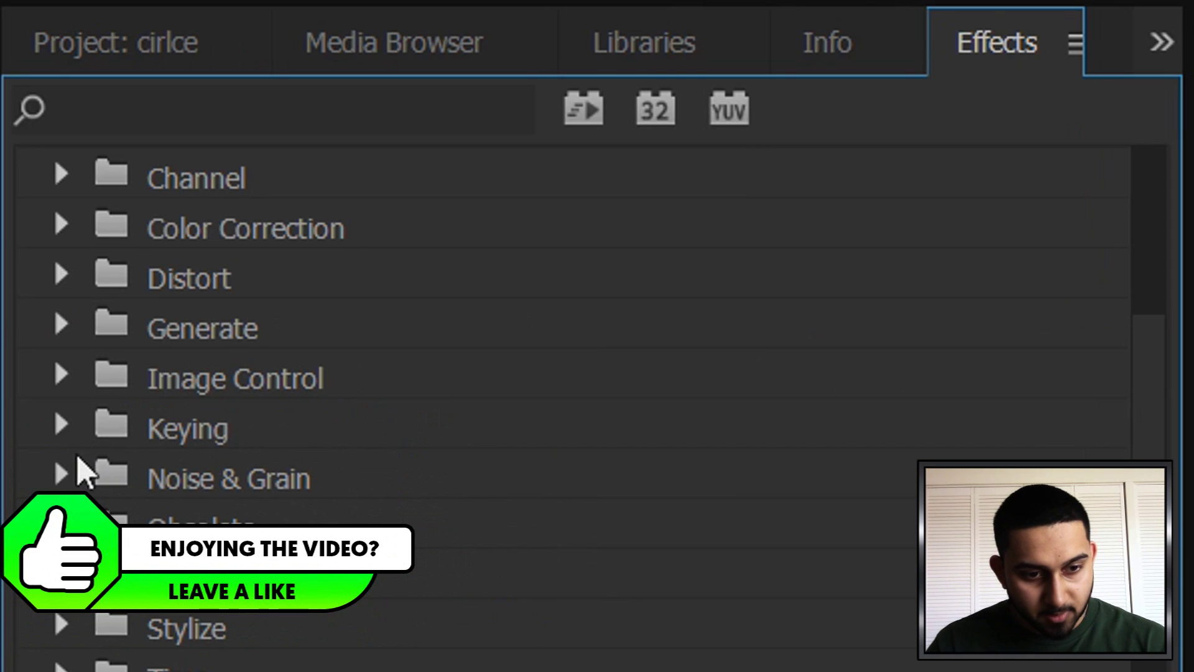
Apply Track Matte Key from the Keying effects to the facecam clip on V2.
click(61, 428)
scroll(90, 448, down, 1)
scroll(112, 435, down, 2)
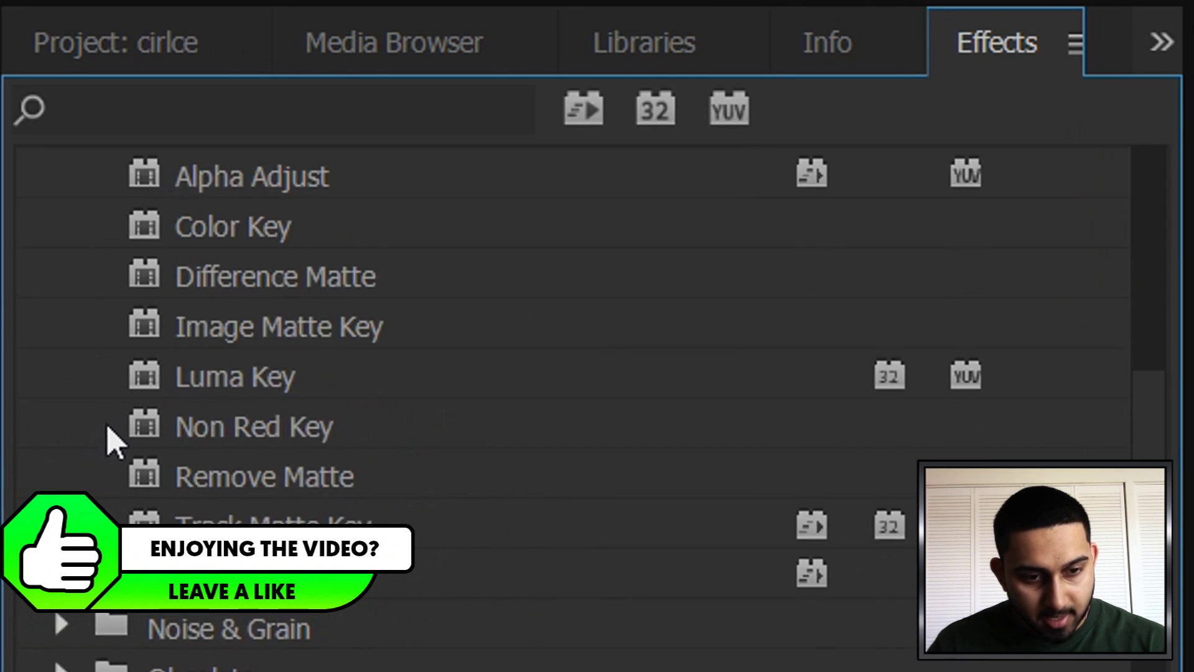
scroll(280, 503, up, 2)
scroll(340, 504, down, 1)
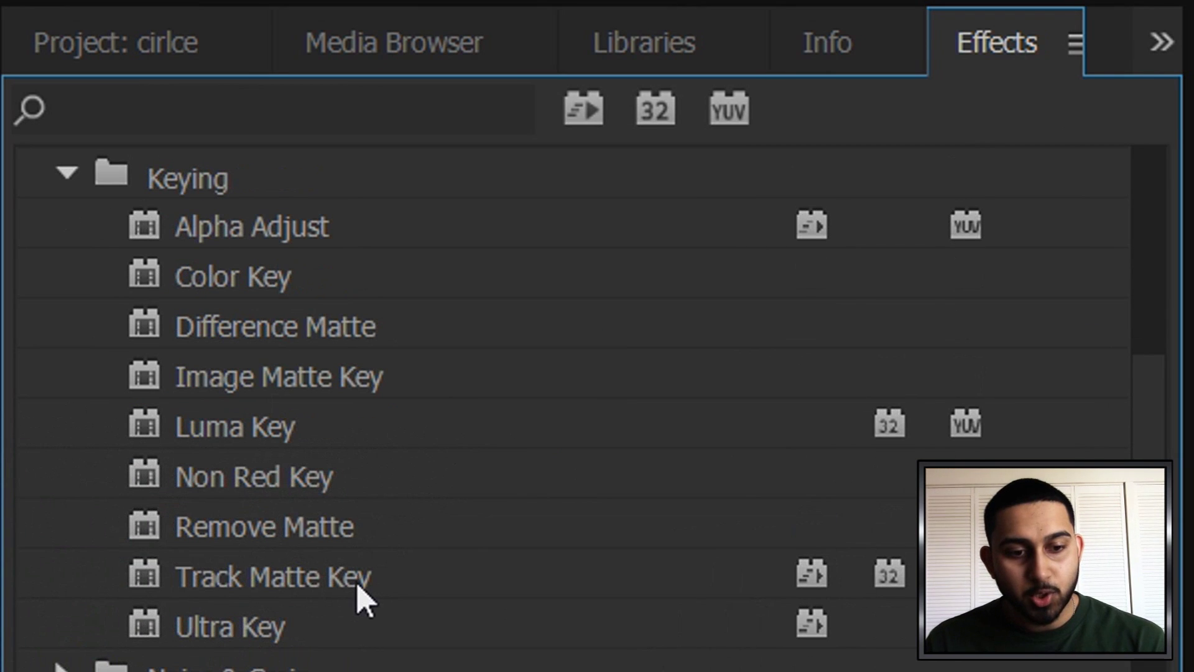
click(361, 597)
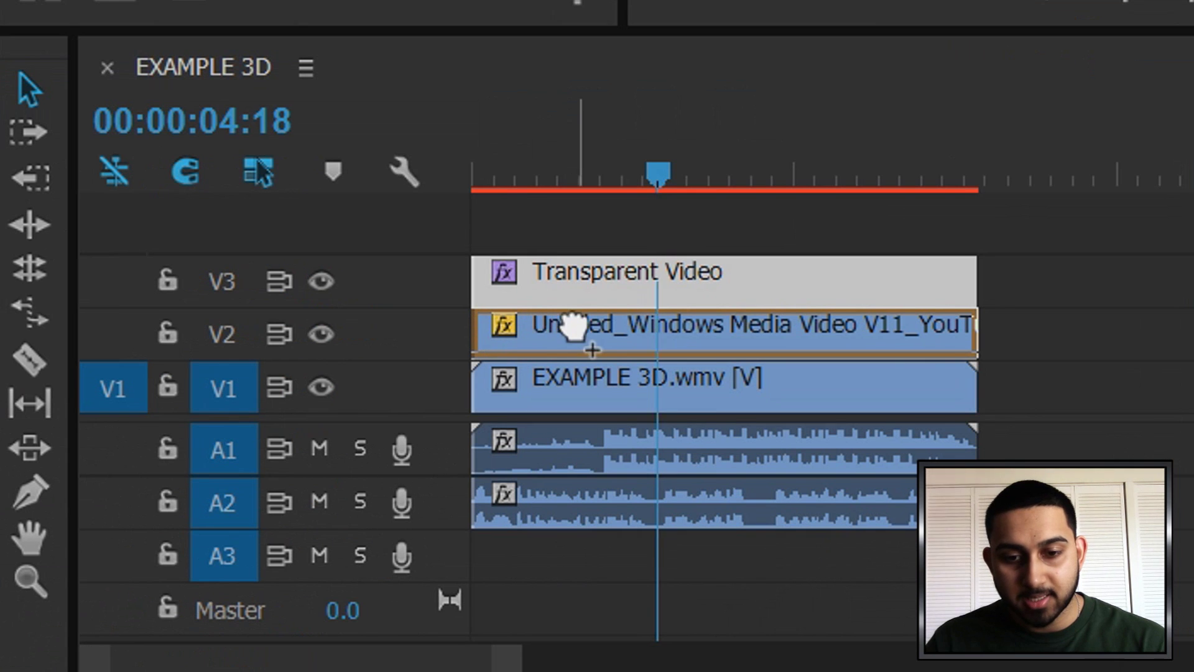
mouse_move(362, 598)
mouse_down()
mouse_move(564, 325)
mouse_move(623, 337)
mouse_up()
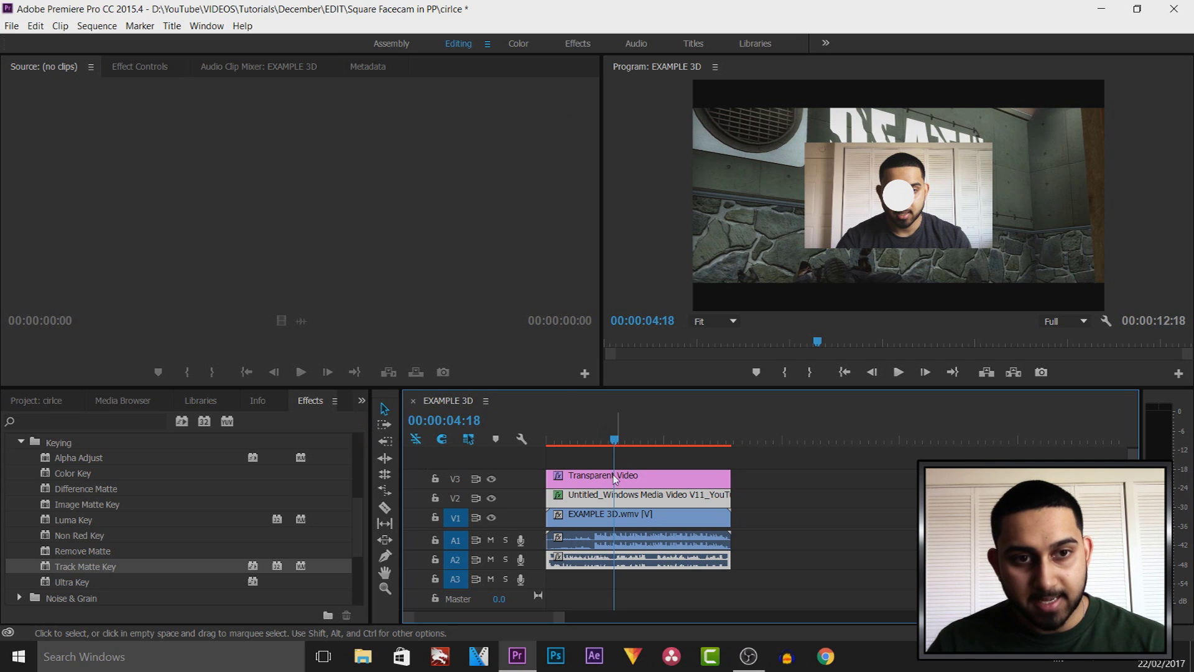
In Effect Controls, set the facecam's Track Matte Key matte to Video 3.
click(166, 66)
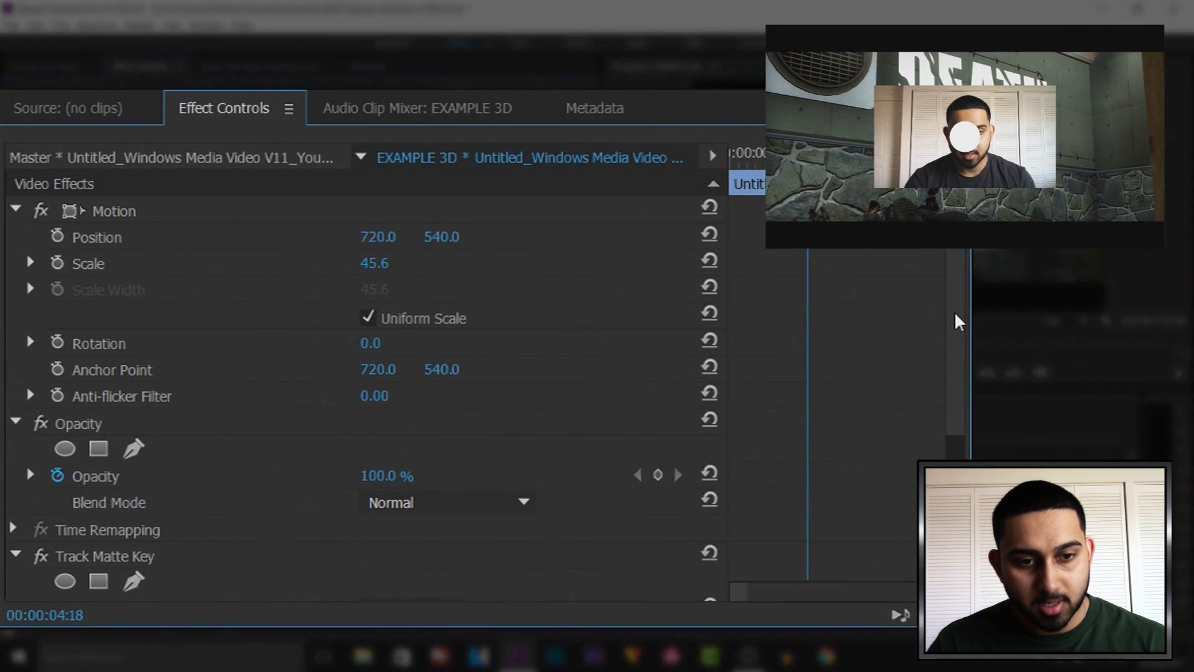
scroll(946, 319, down, 2)
scroll(551, 366, down, 3)
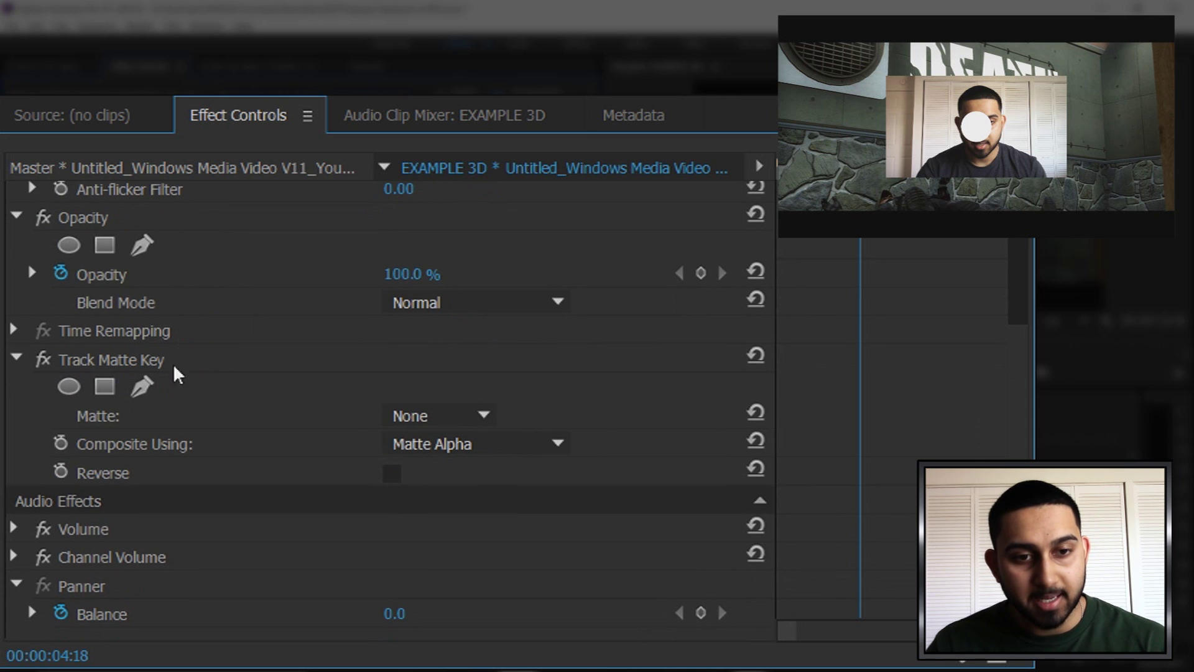
click(489, 414)
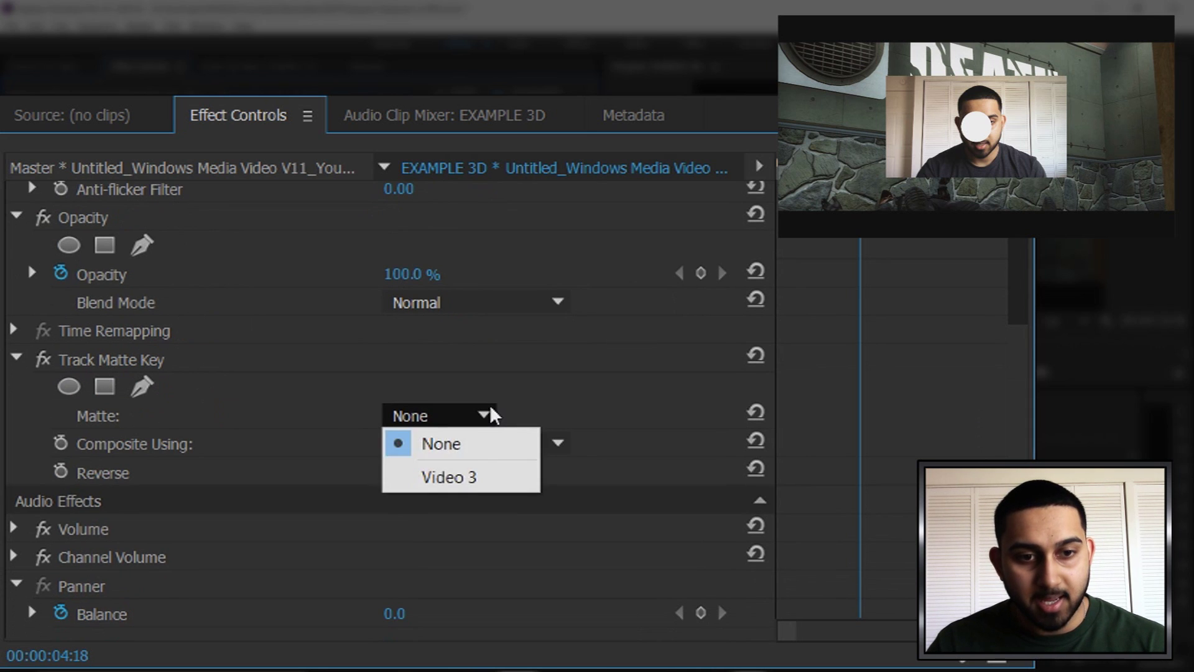
click(476, 487)
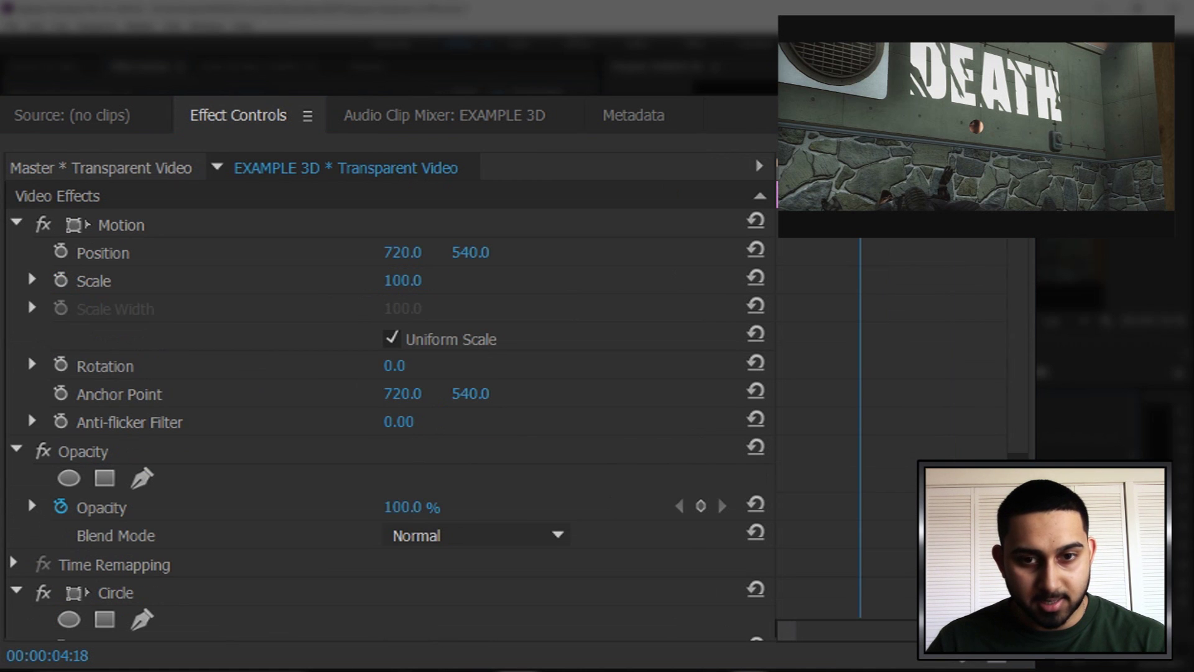
scroll(1017, 430, down, 5)
scroll(403, 430, down, 2)
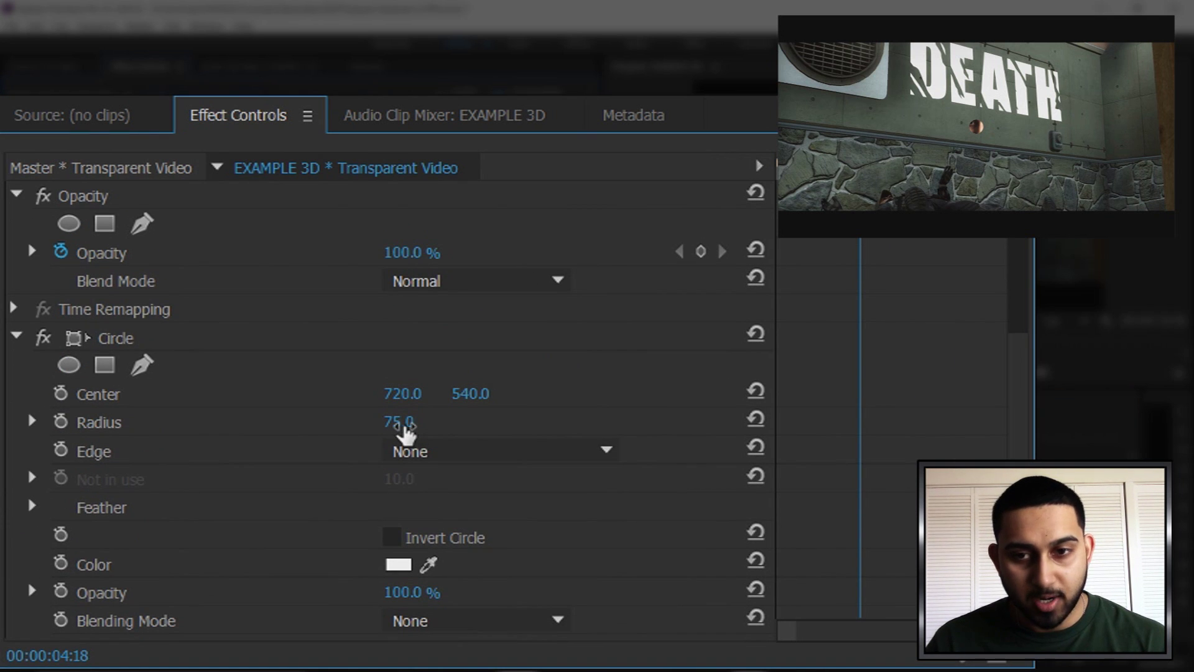
Scrub the Circle radius up to about 517 and shift its centre to 758, 552 to frame the face.
drag(398, 421, 559, 420)
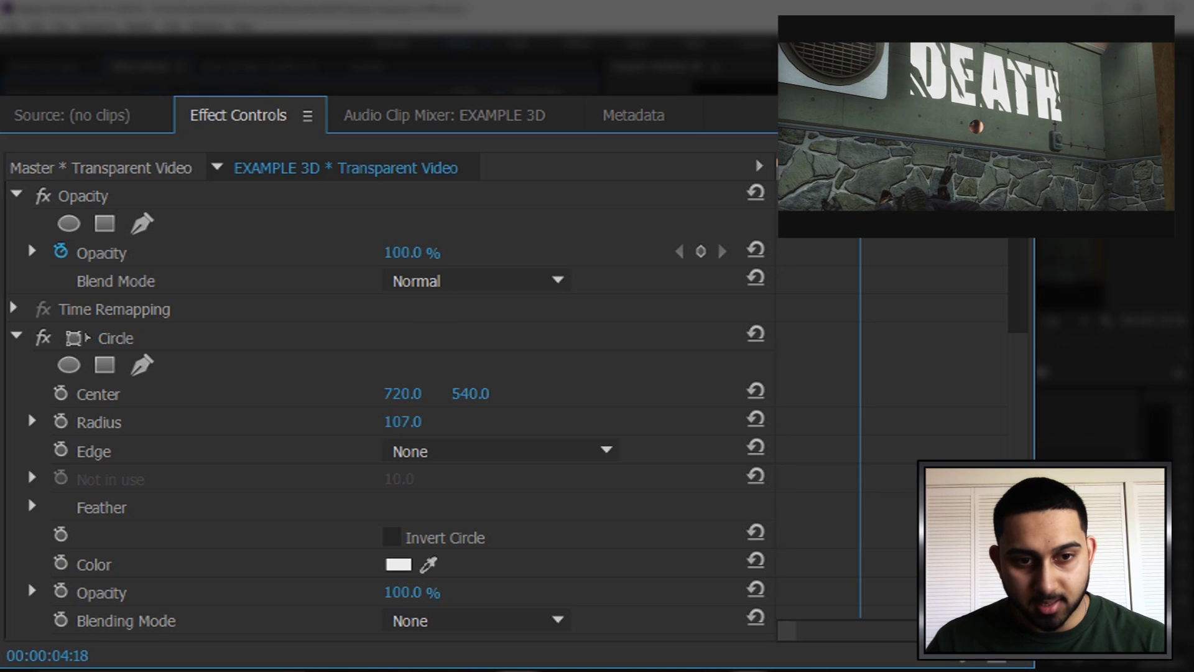
drag(402, 421, 392, 421)
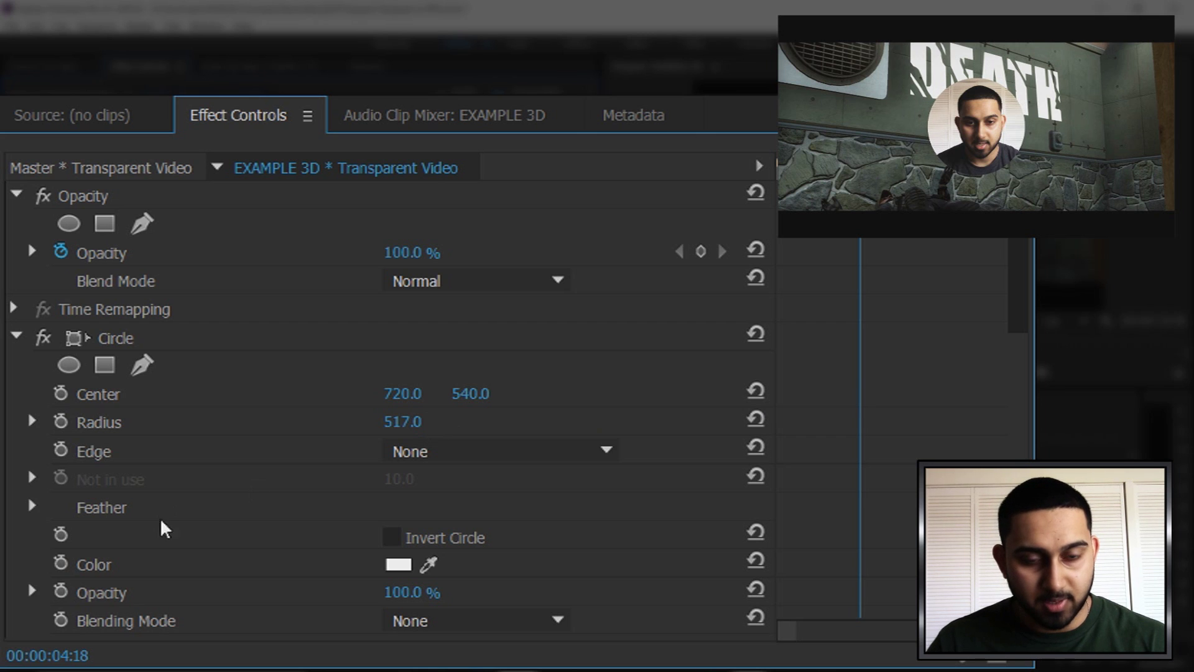
drag(495, 399, 508, 399)
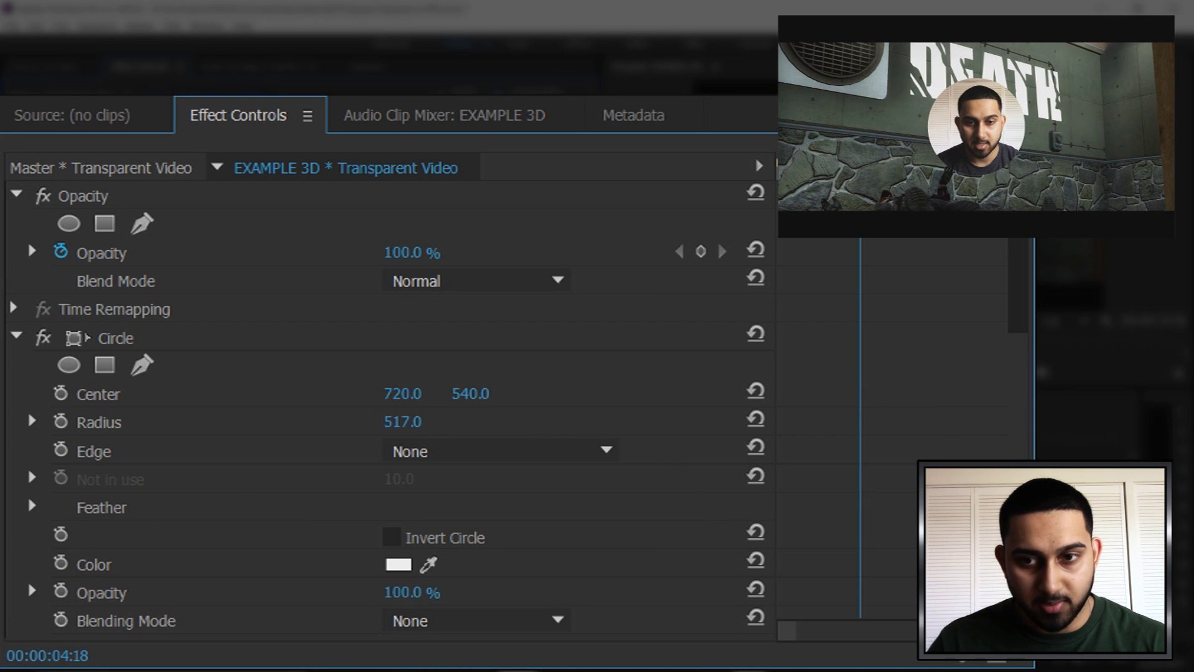
drag(403, 393, 437, 393)
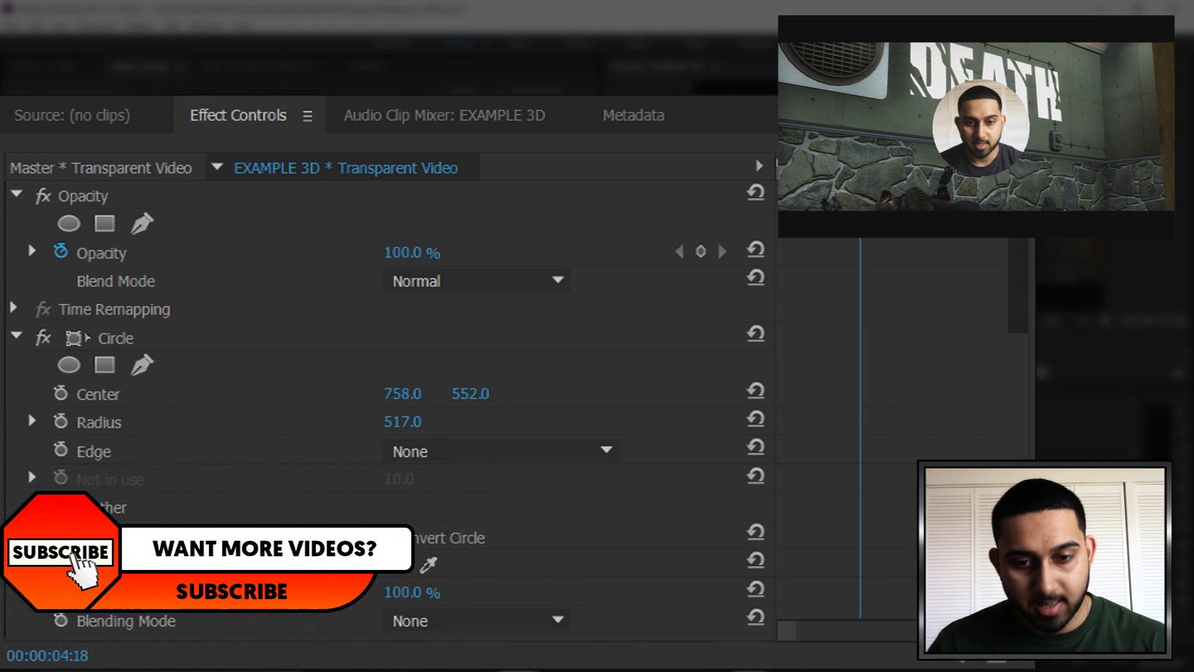
drag(402, 252, 764, 253)
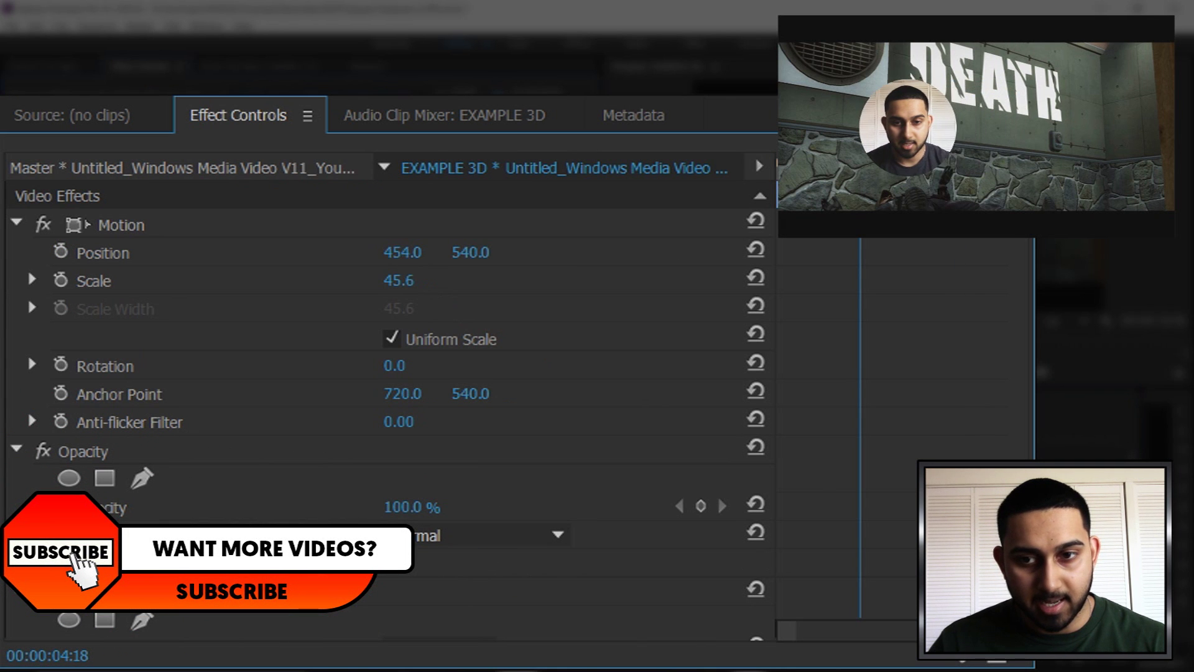
Reposition the facecam overlay and reduce its Motion Scale to 23.5.
mouse_move(419, 252)
mouse_down()
mouse_move(515, 251)
mouse_move(248, 252)
mouse_up()
drag(471, 252, 560, 252)
click(31, 281)
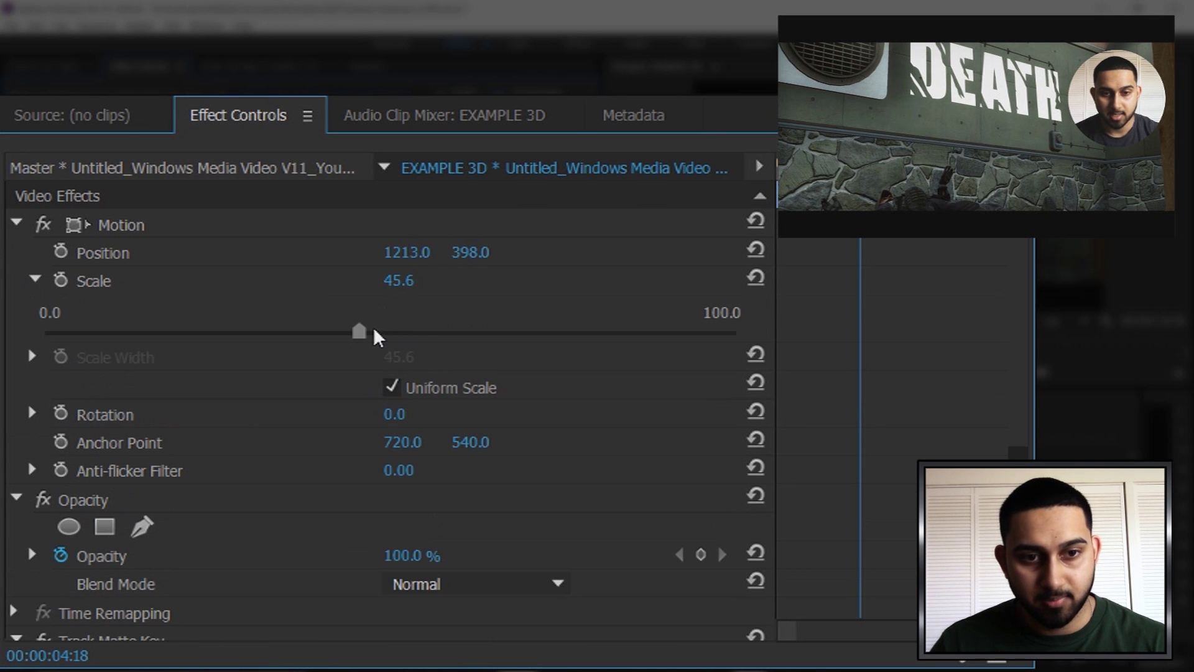
drag(359, 332, 229, 346)
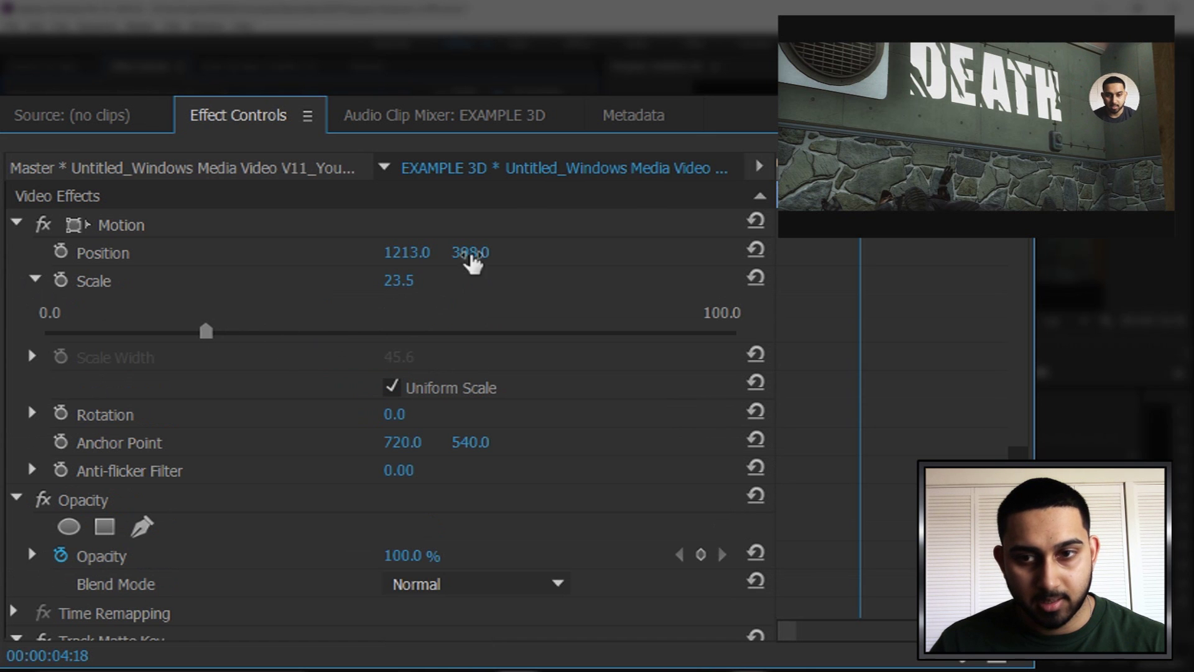
Move the facecam circle to position 1309, 294 in the top-right corner and return the playhead to start.
drag(471, 253, 626, 216)
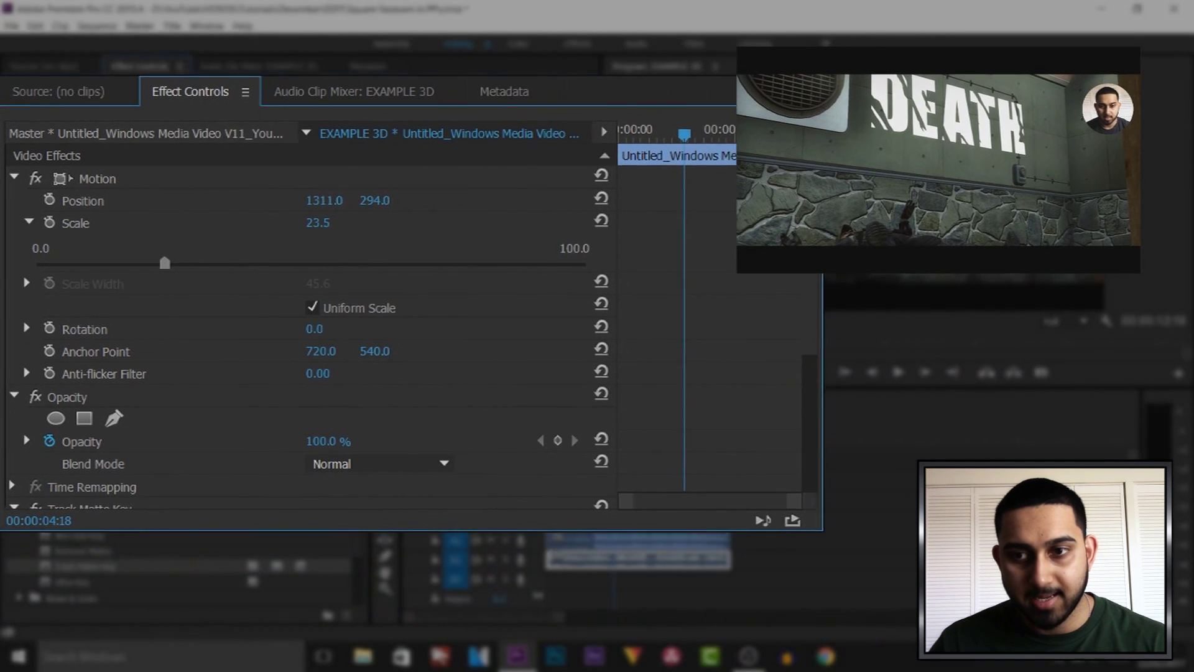
drag(414, 252, 408, 407)
drag(485, 424, 446, 431)
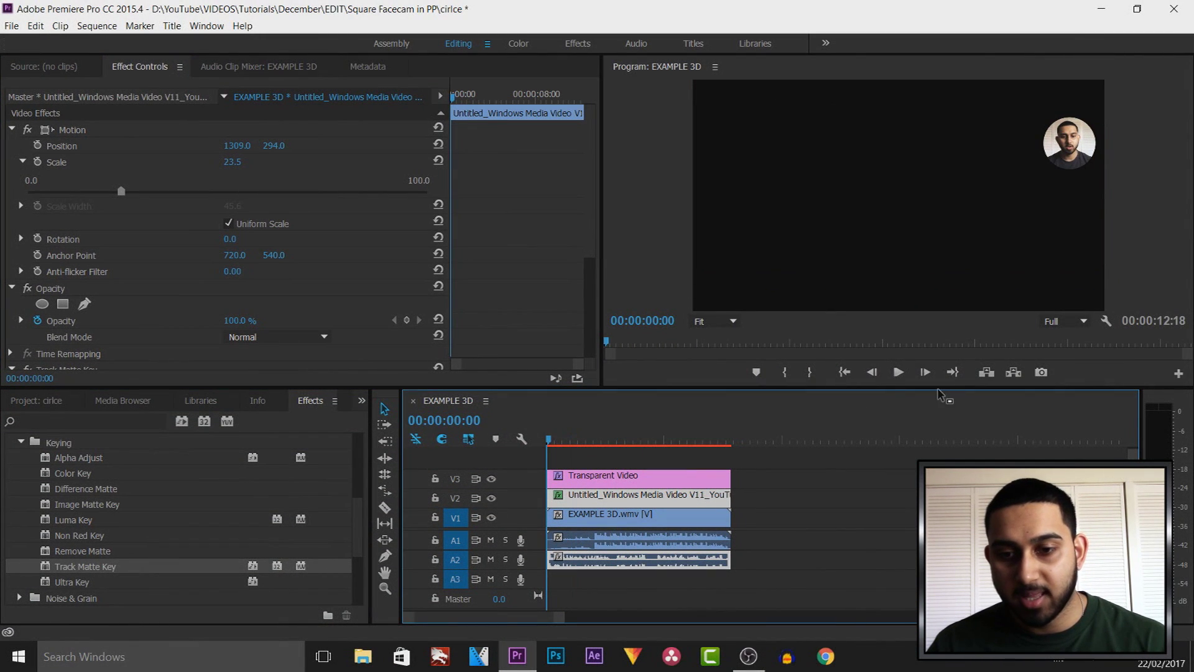
Play the sequence to preview the round facecam bubble over the gameplay.
click(898, 371)
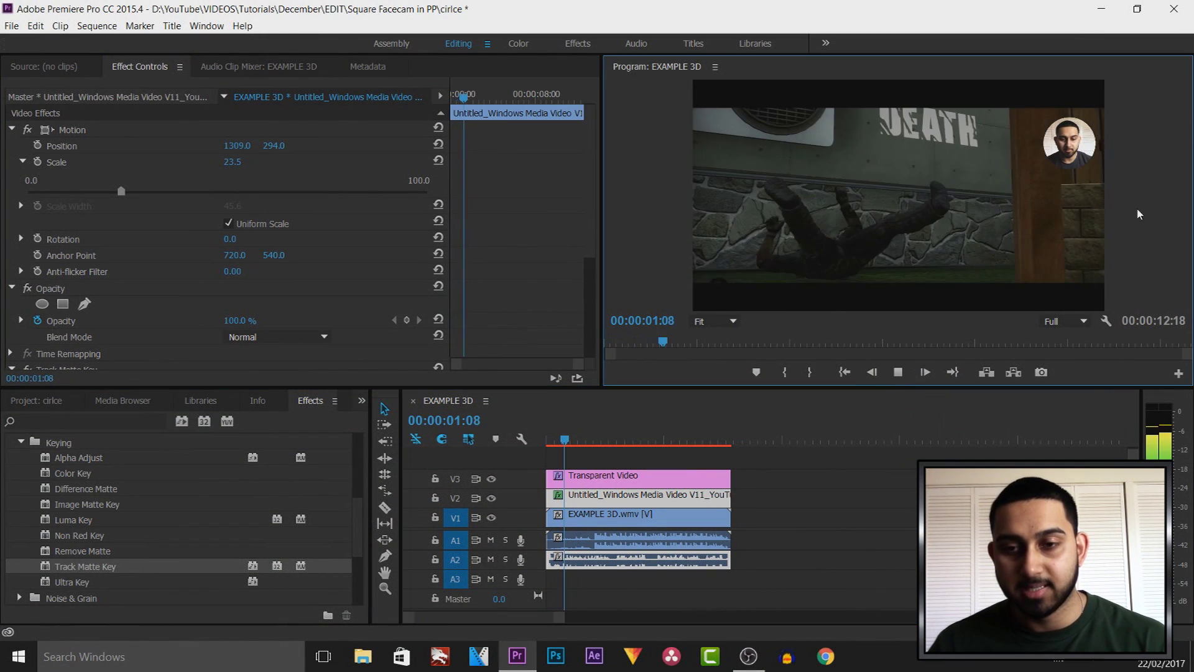